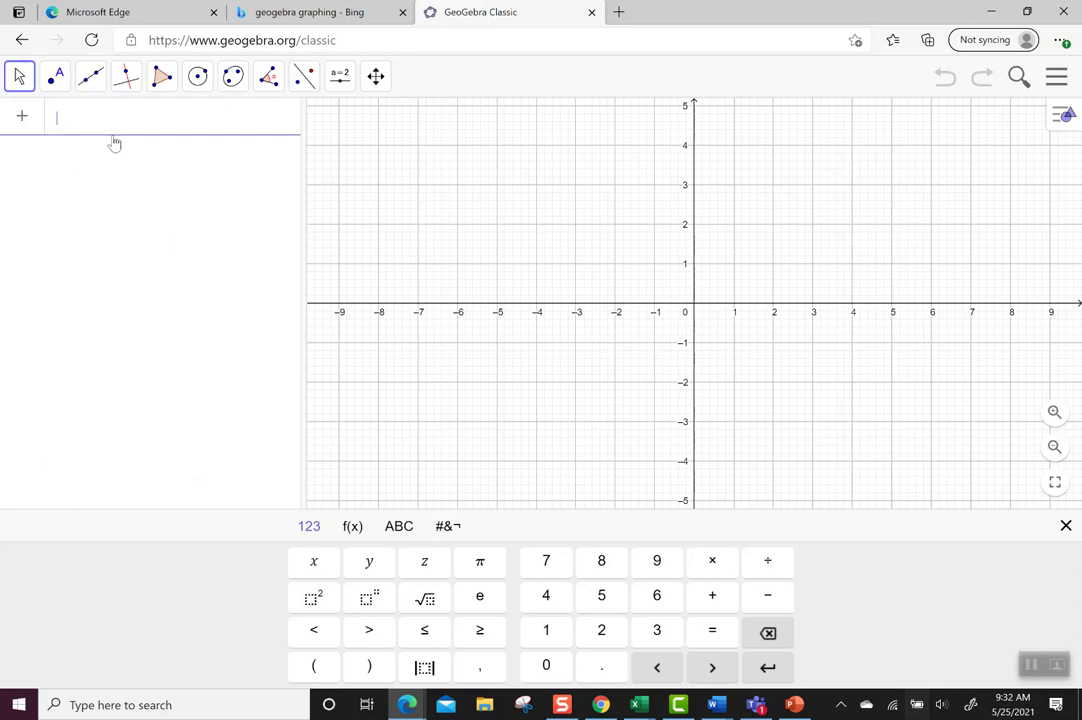
Enter y<=4 as inequality a and x>=3 as inequality b, each shaded on the graph
text(y<=)
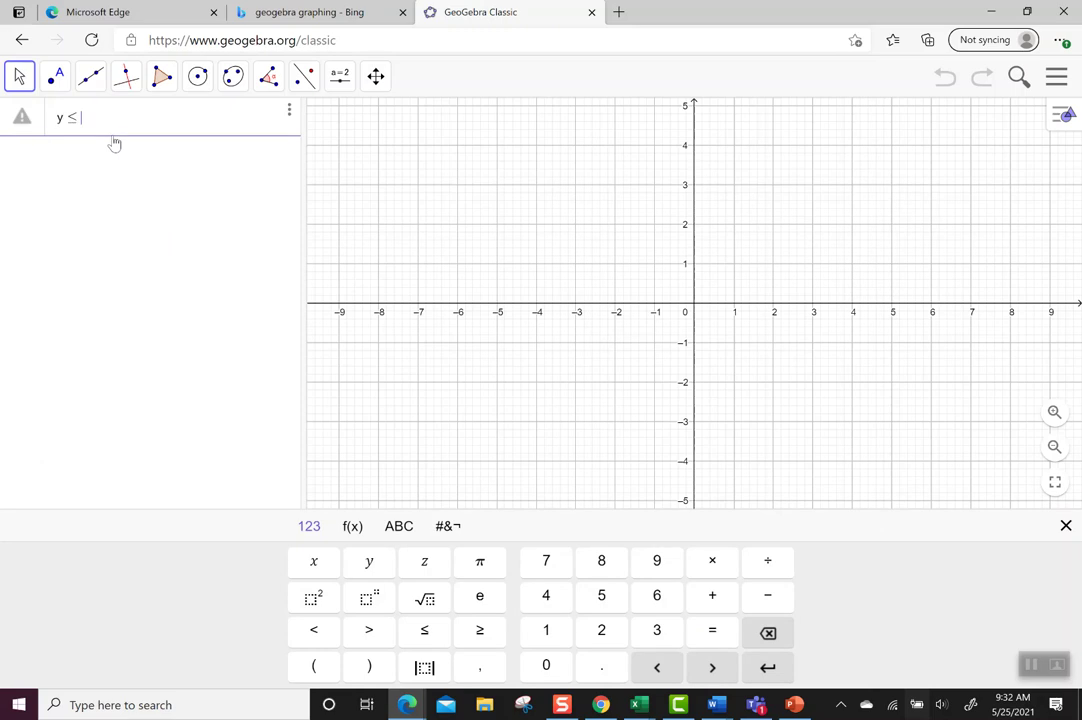
text(4)
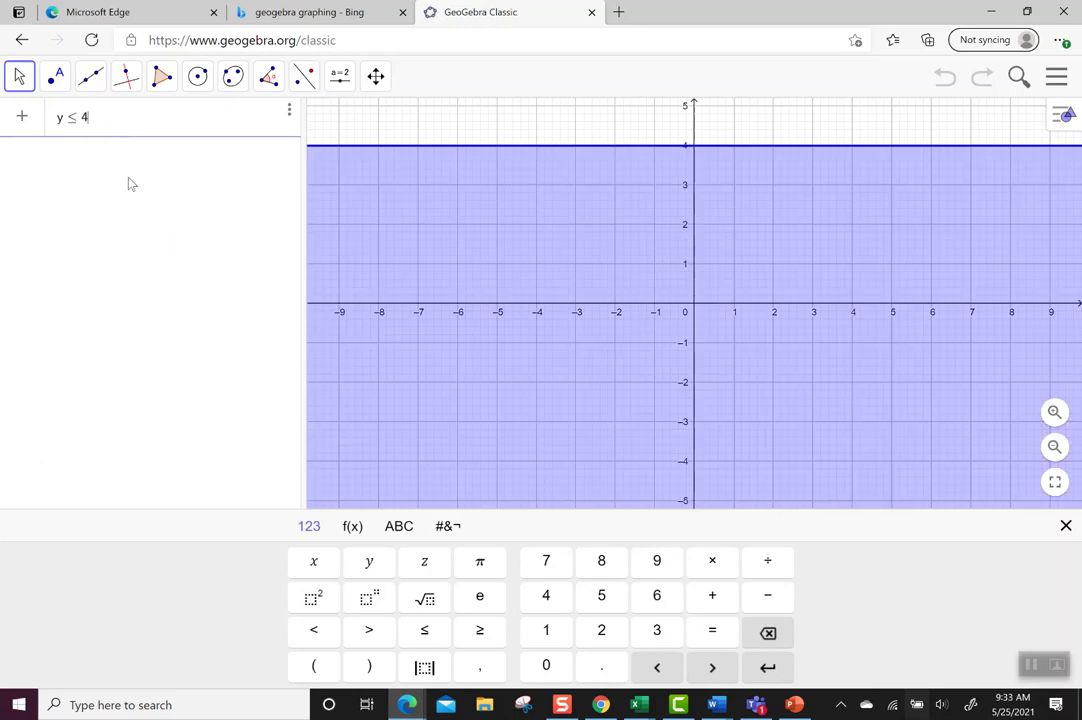
key(Return)
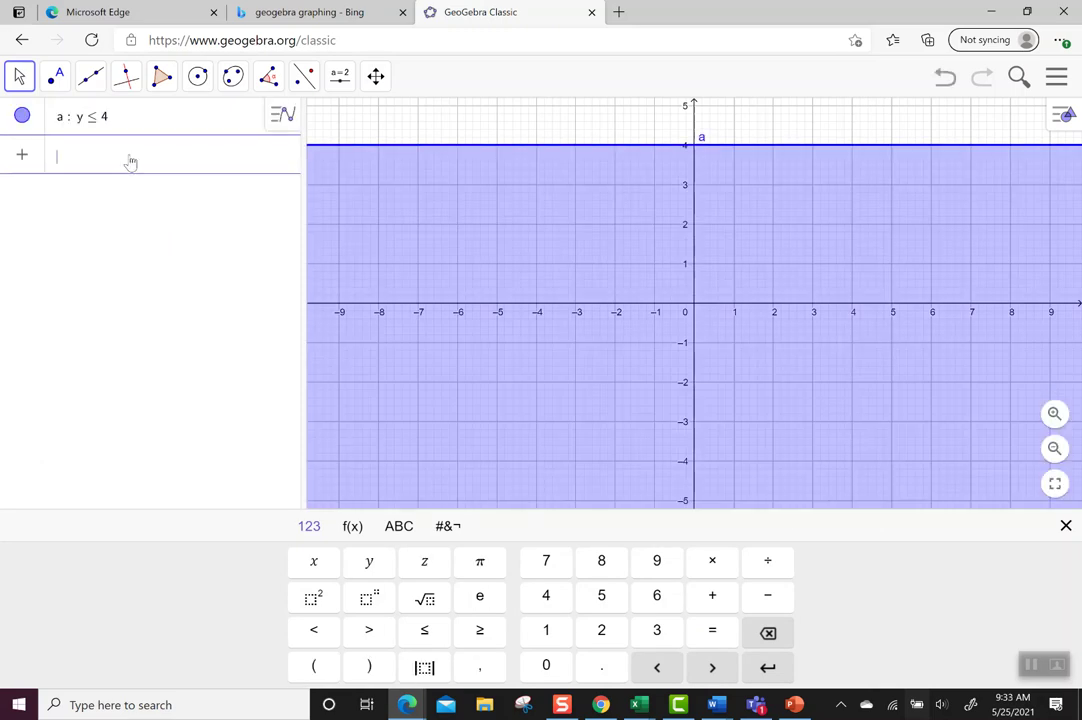
text(x)
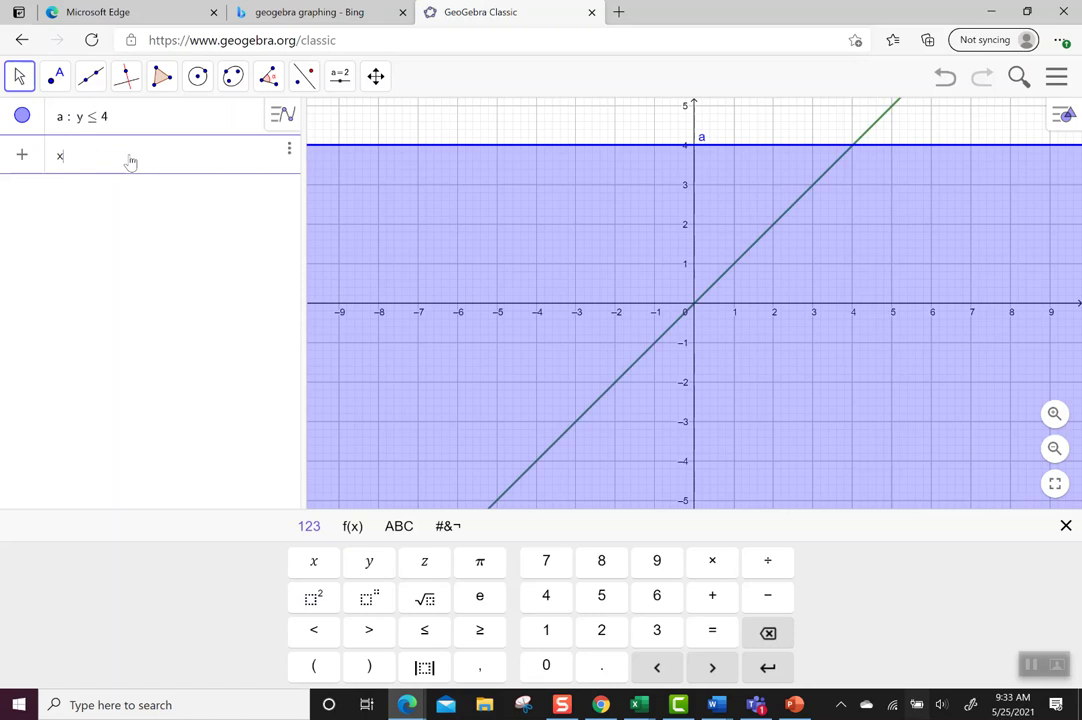
text(>=3)
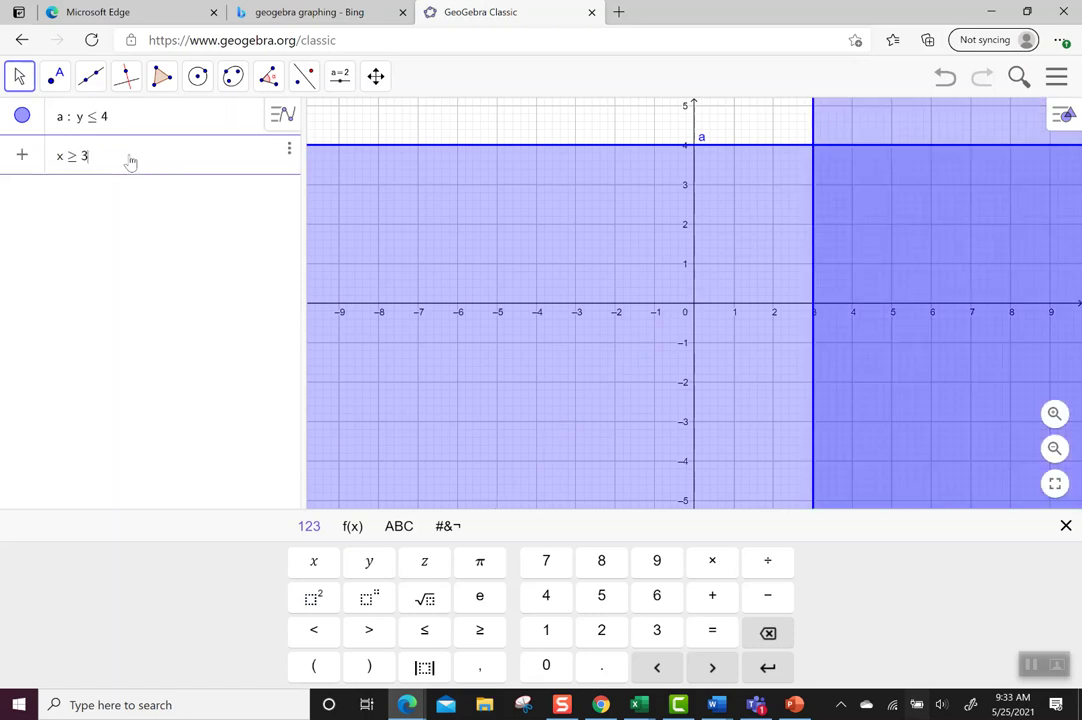
click(703, 222)
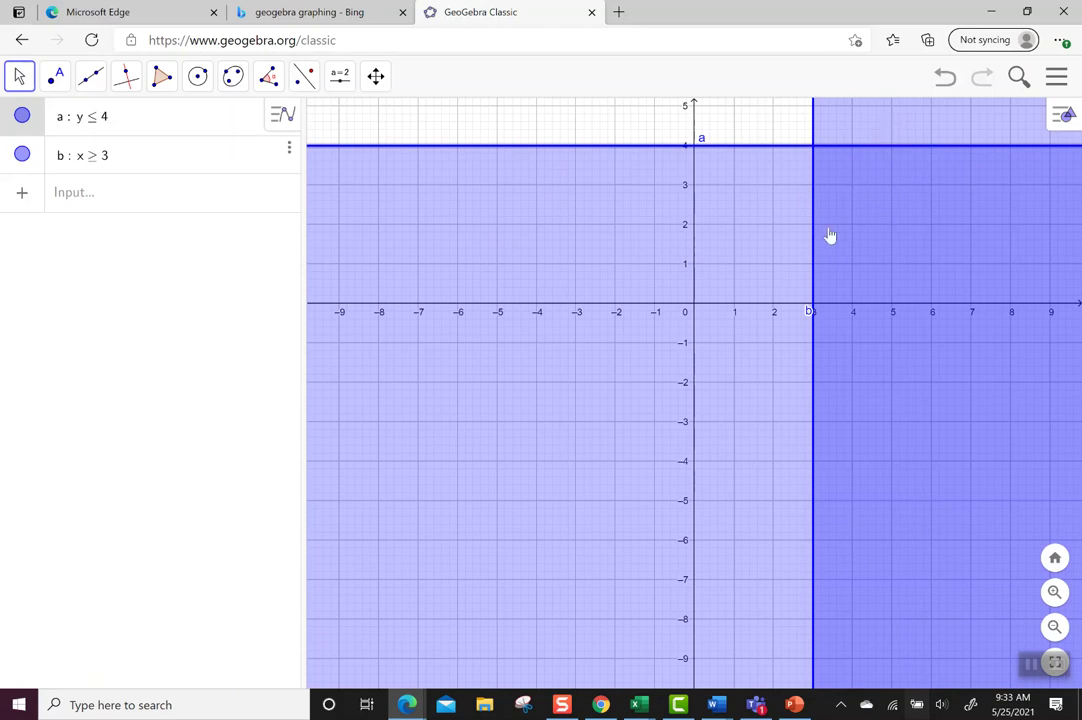
Hide the shaded regions of inequalities b and a
click(210, 210)
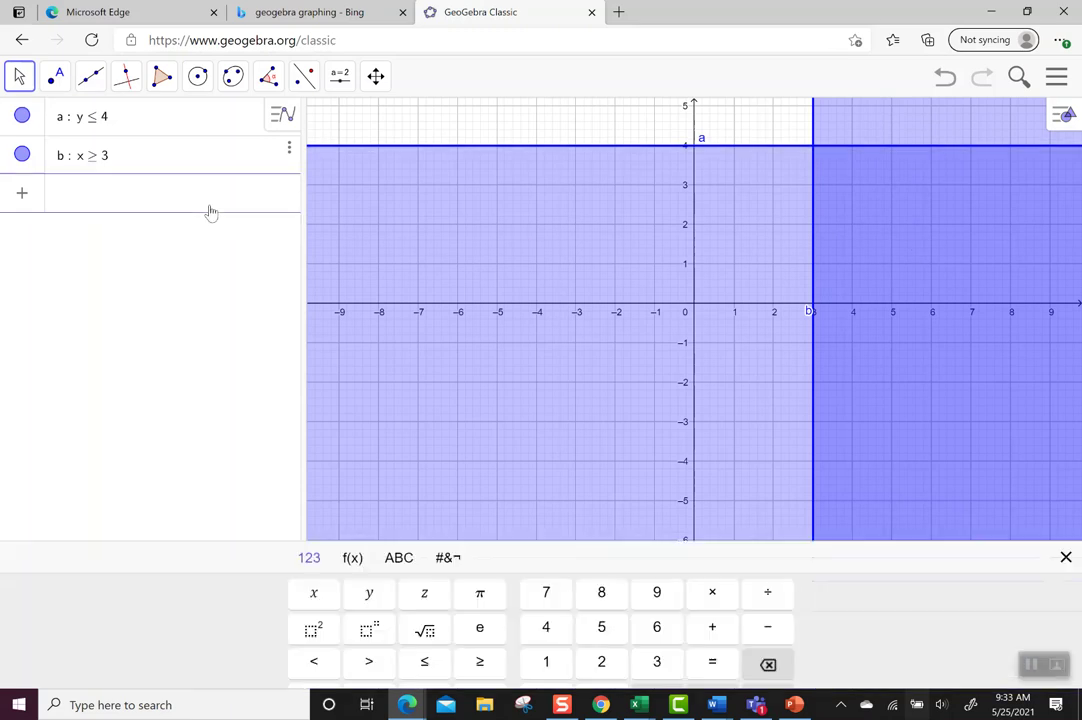
click(21, 154)
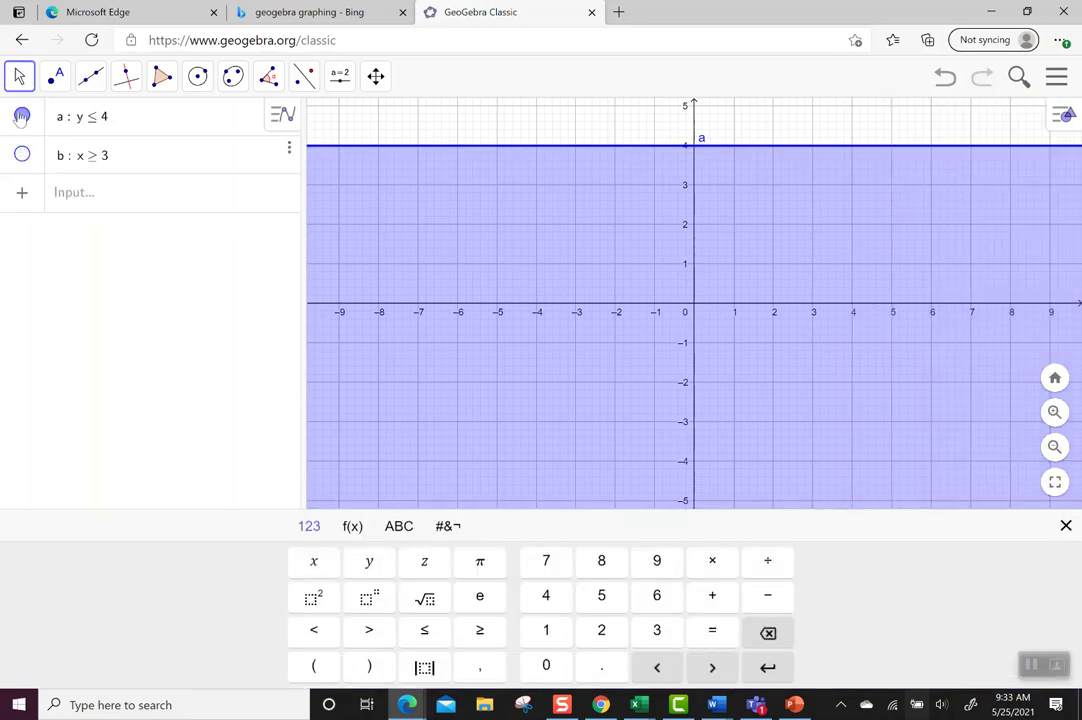
click(21, 116)
Enter a&&b to create c, shading only where x ≥ 3 and y ≤ 4
click(87, 198)
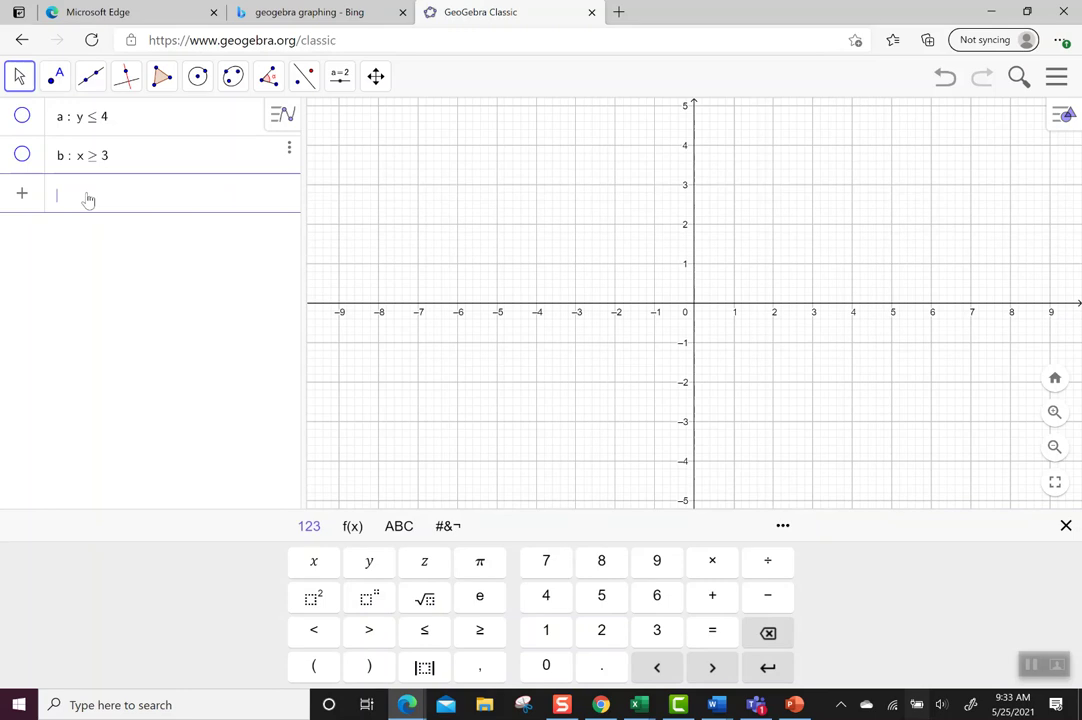
text(a)
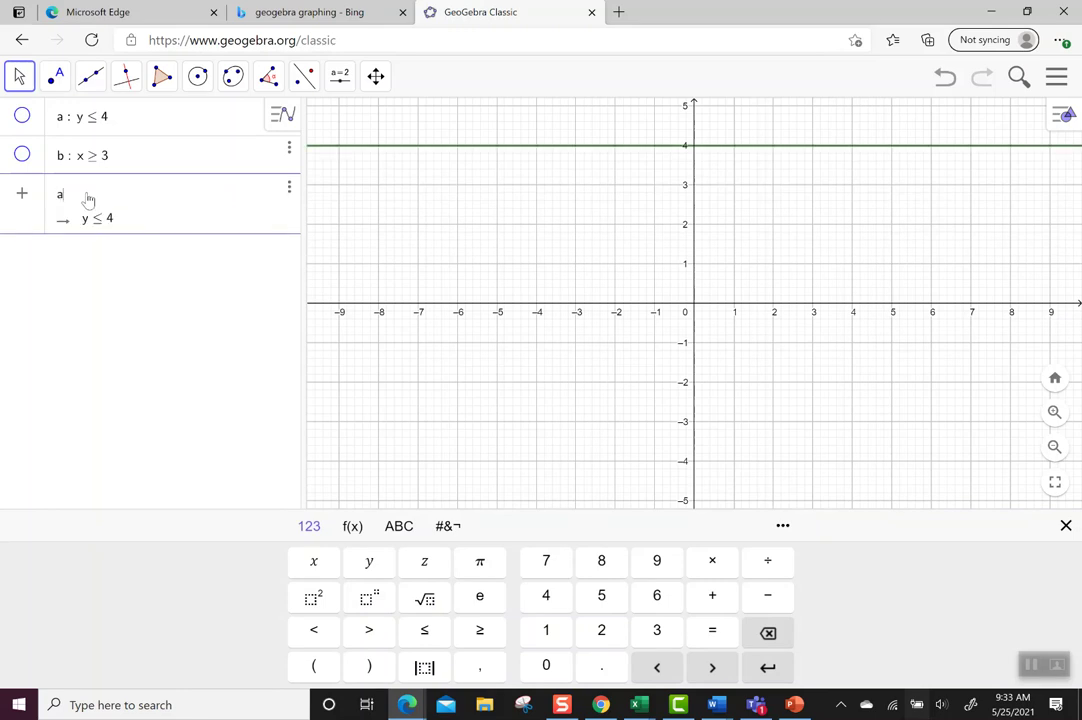
text(&&)
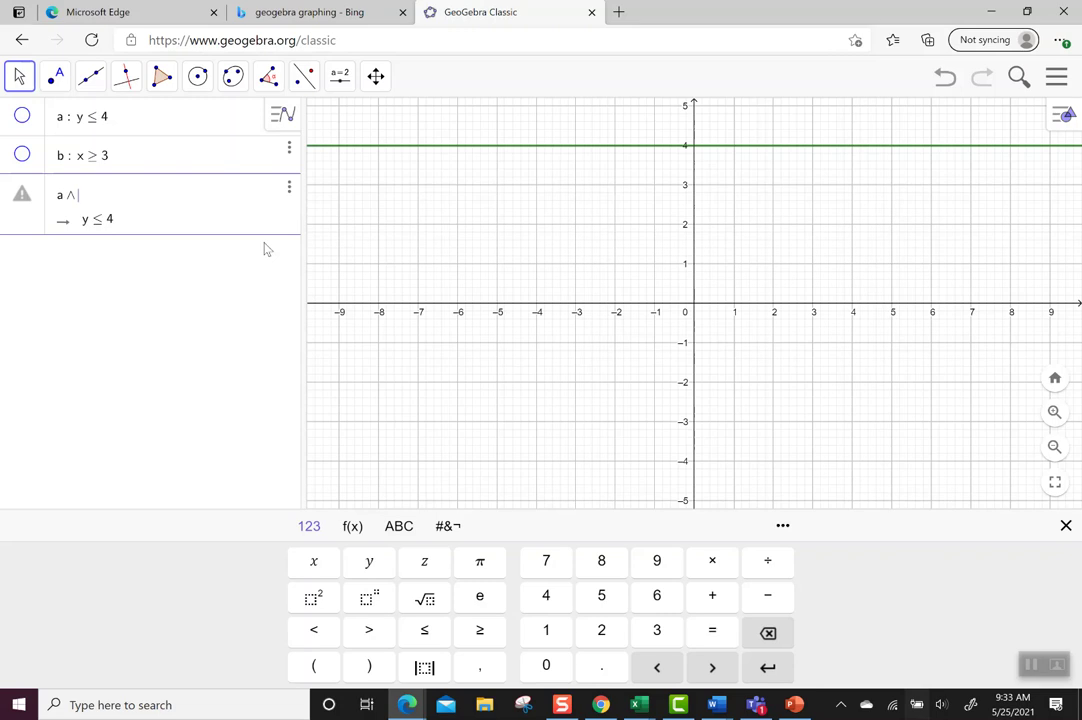
text(b)
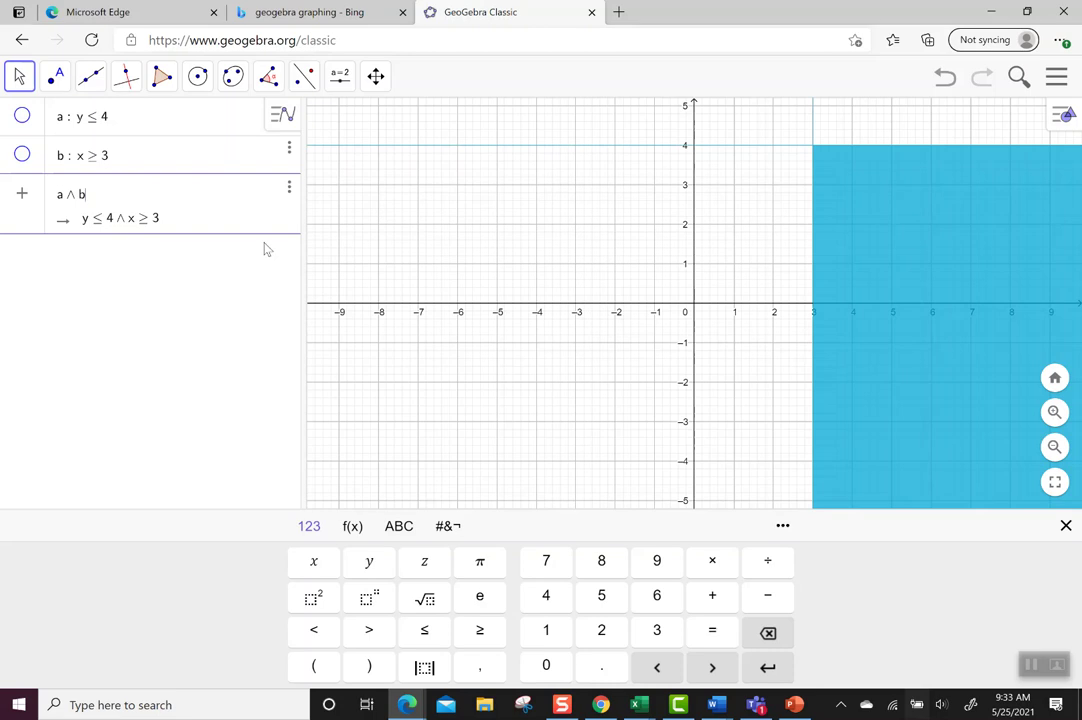
click(680, 273)
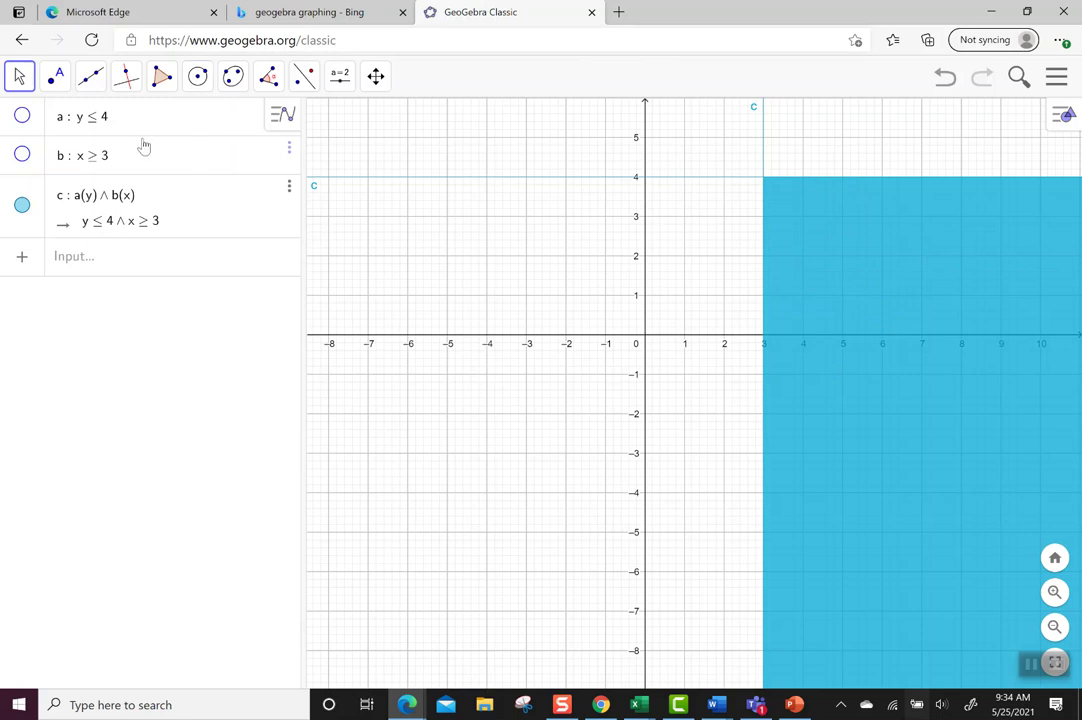
Clear the construction and graph y ≤ x² − 4 as inequality a
key(ctrl+a)
key(Delete)
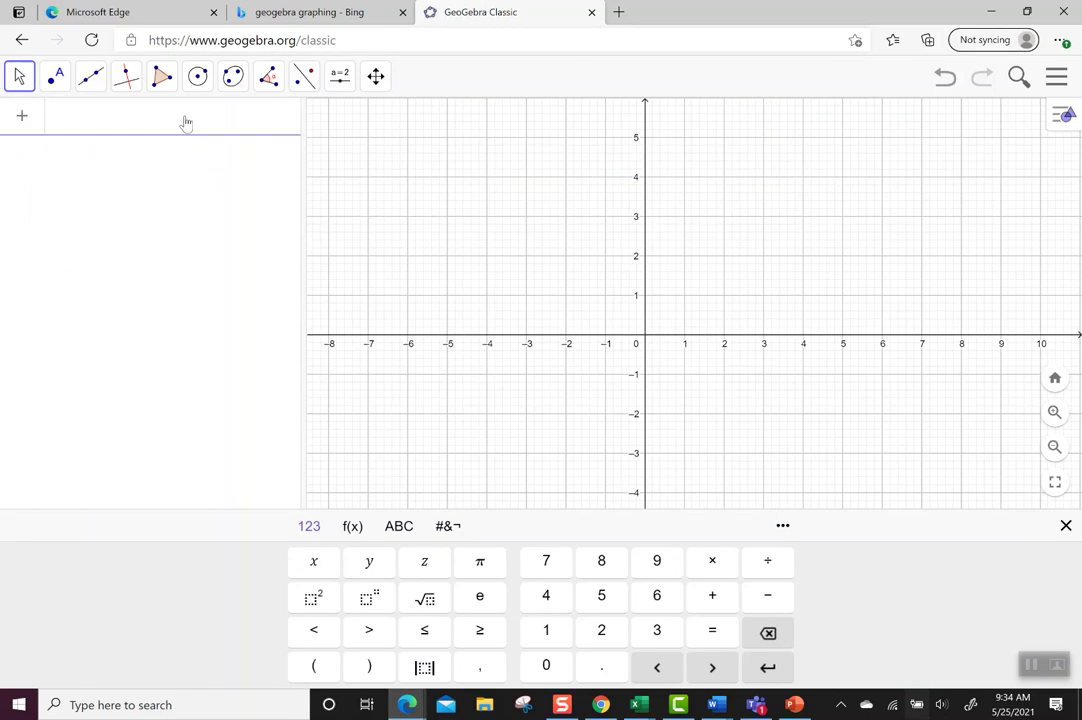
text(y<)
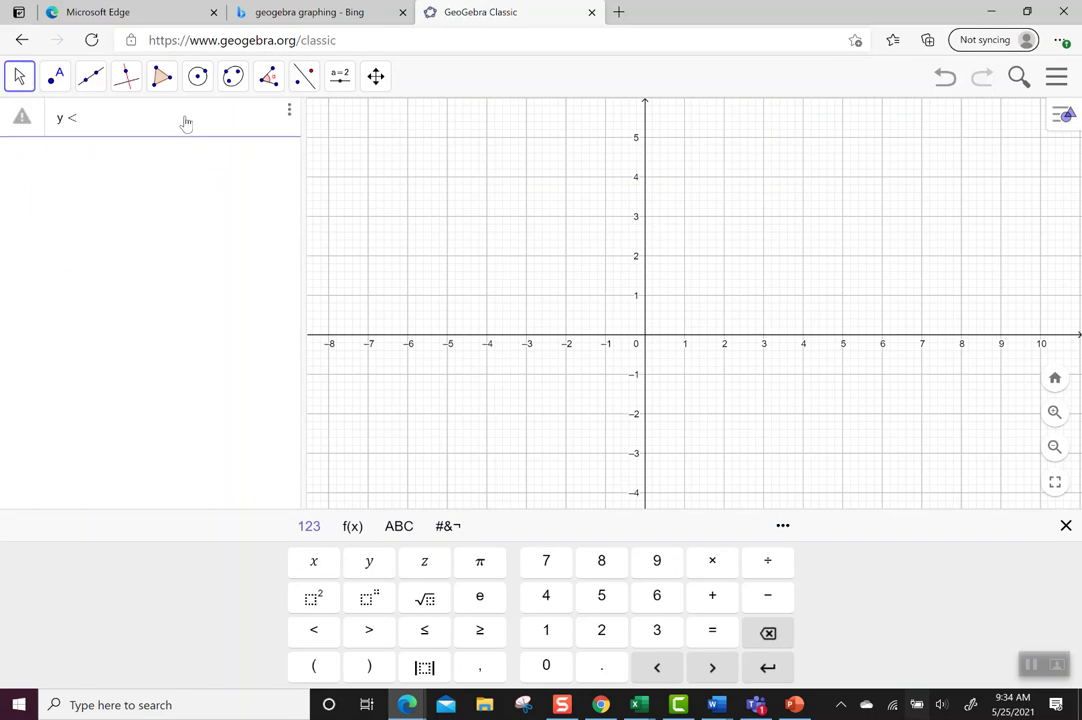
text(=x)
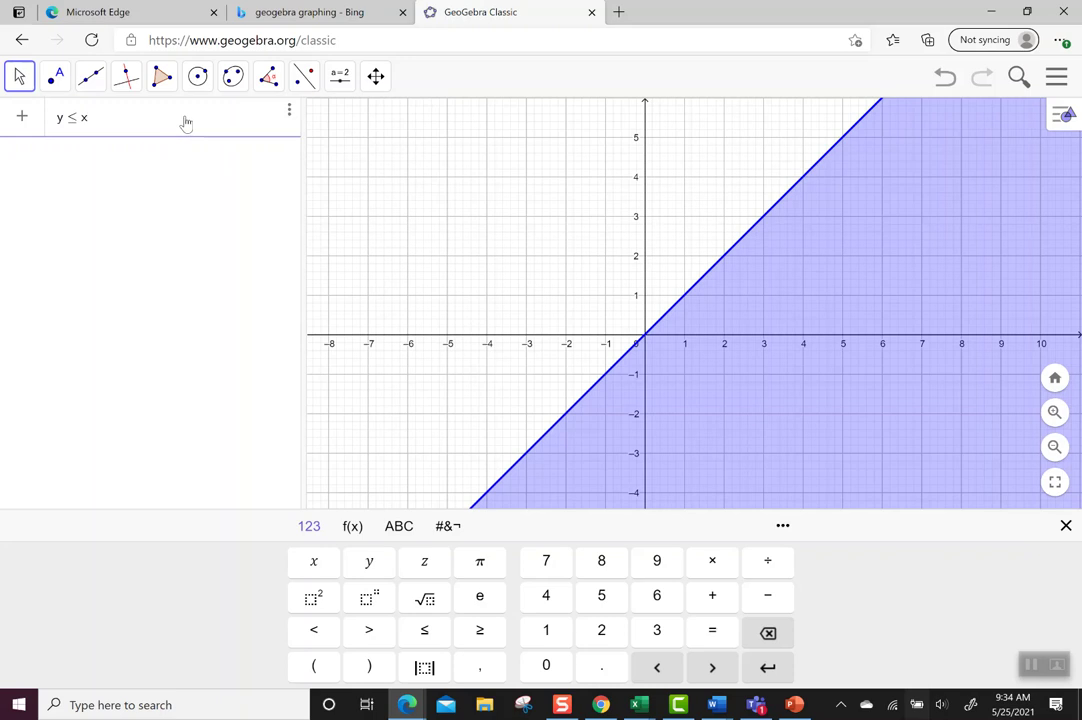
text(^2)
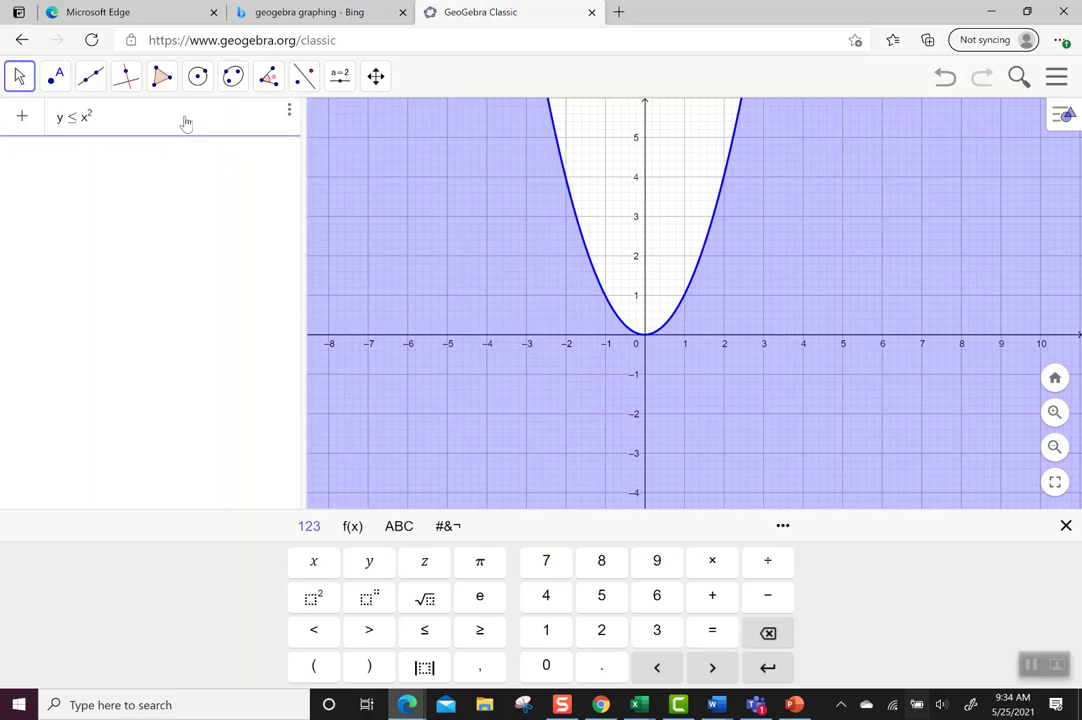
text(-4)
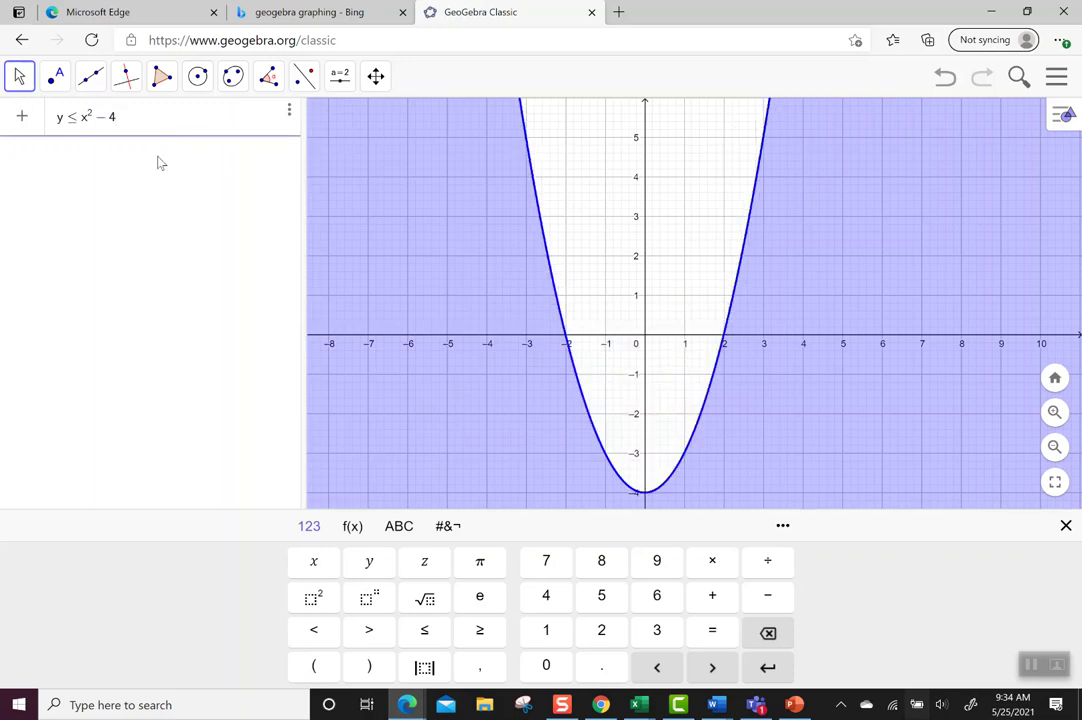
key(Return)
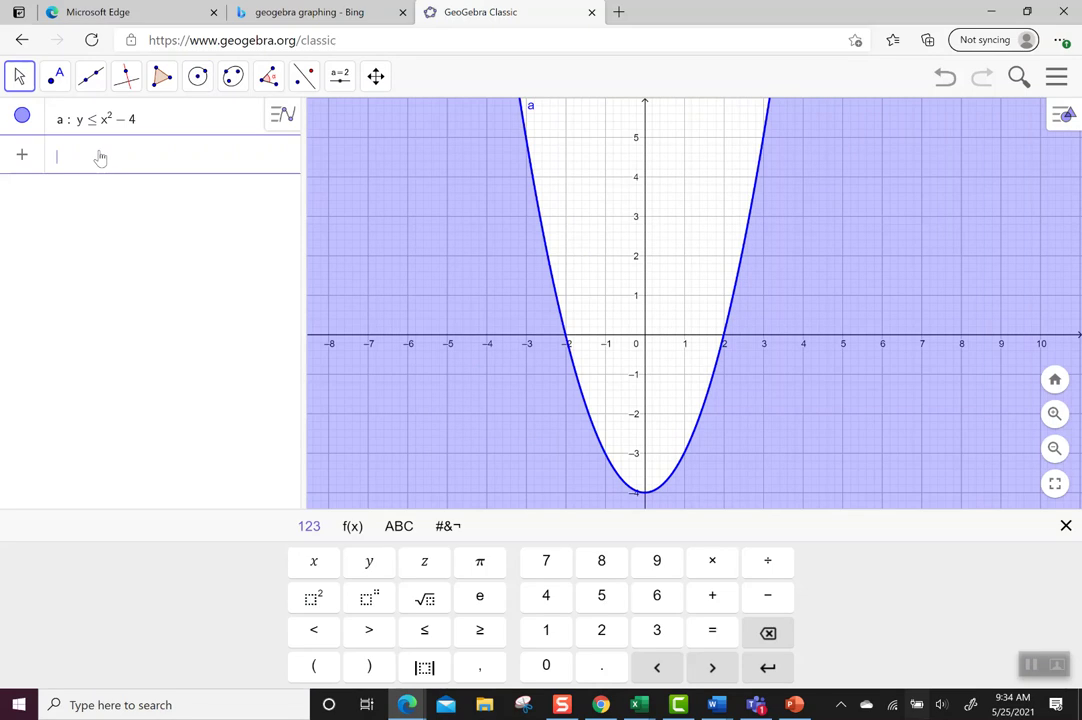
Add y > 2x + 3 as inequality b, shaded above a dashed line
text(y )
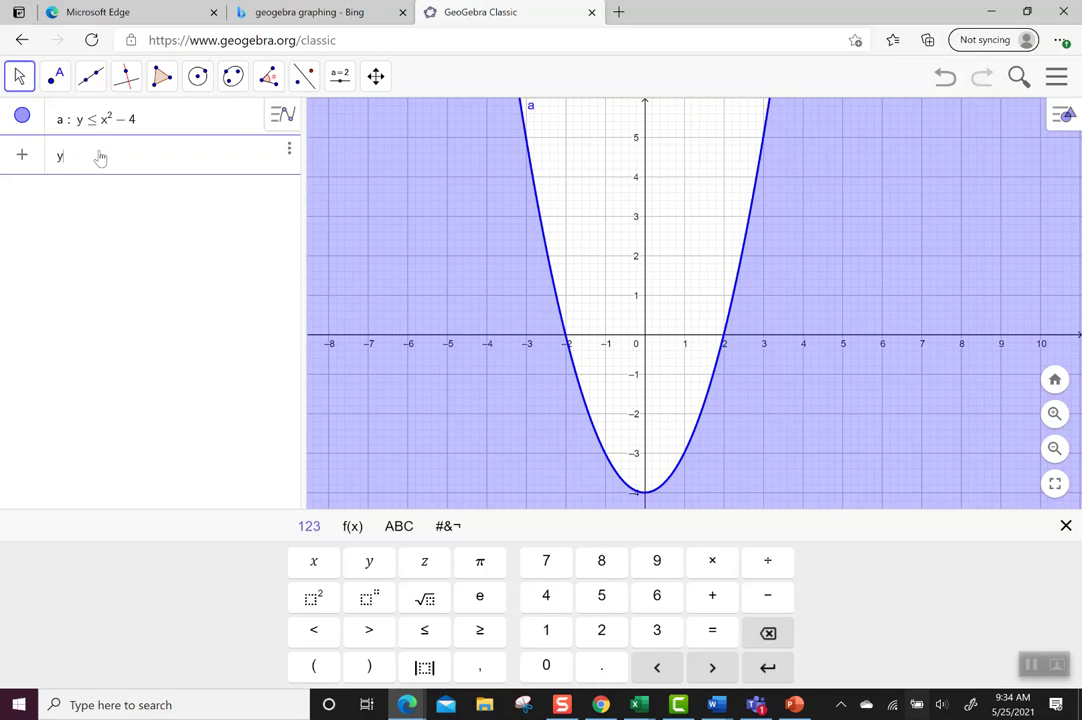
text(>)
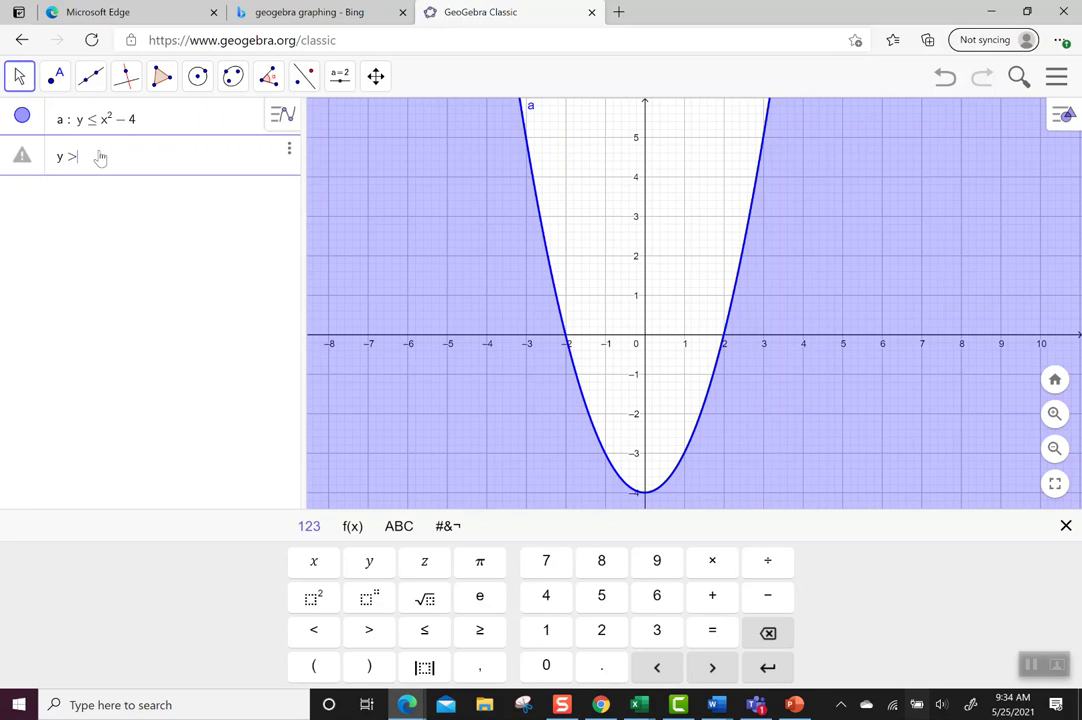
text(2x )
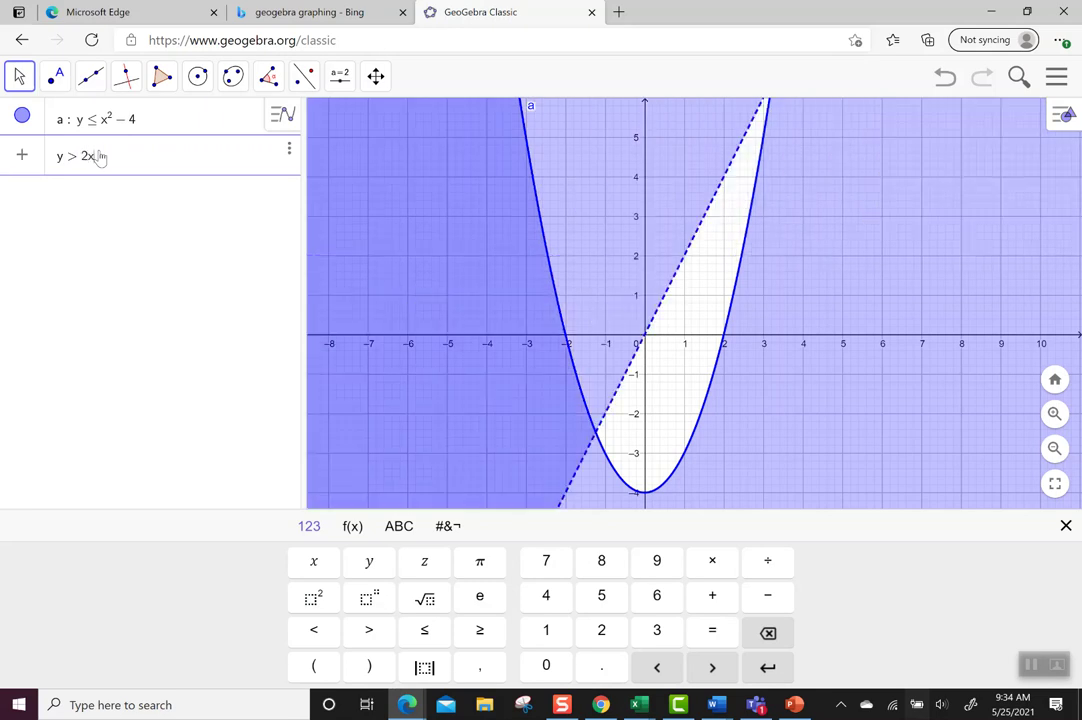
text(+ 3)
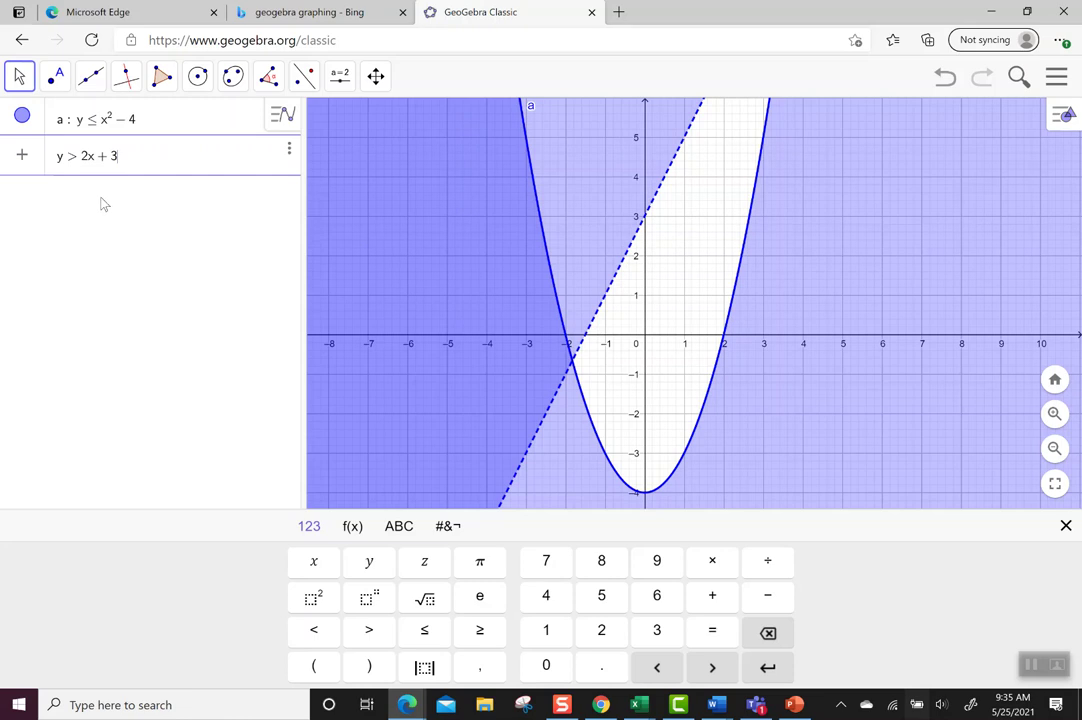
key(Return)
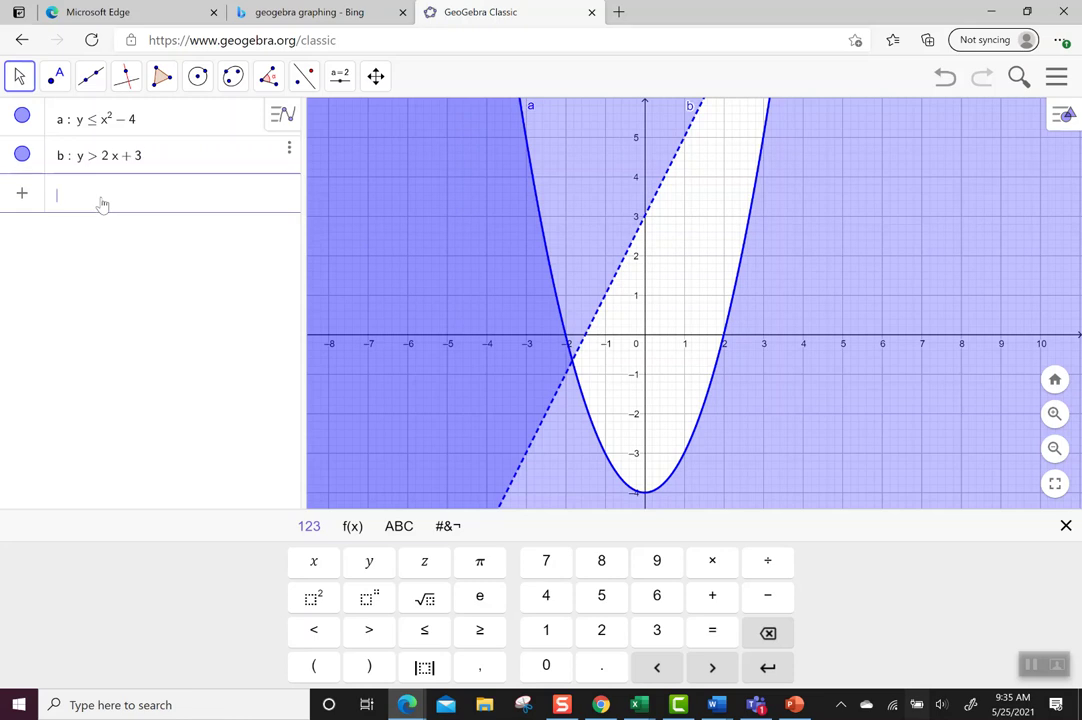
Combine a&&b and hide a and b, leaving only the magenta intersection
text(a)
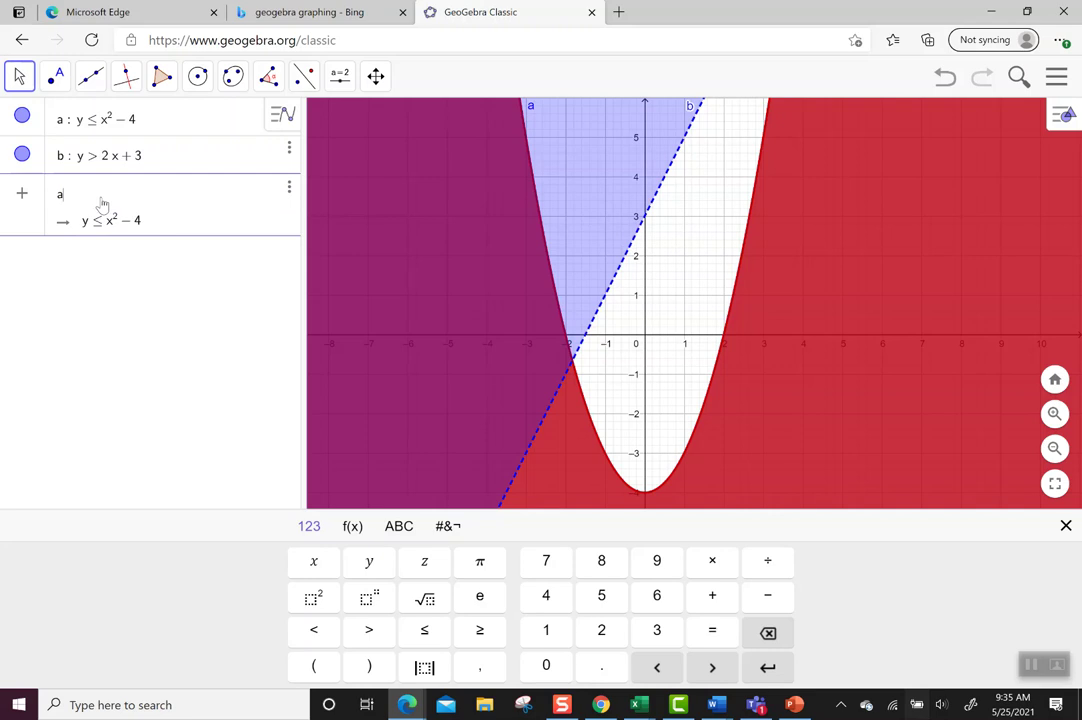
text(&&)
text(b)
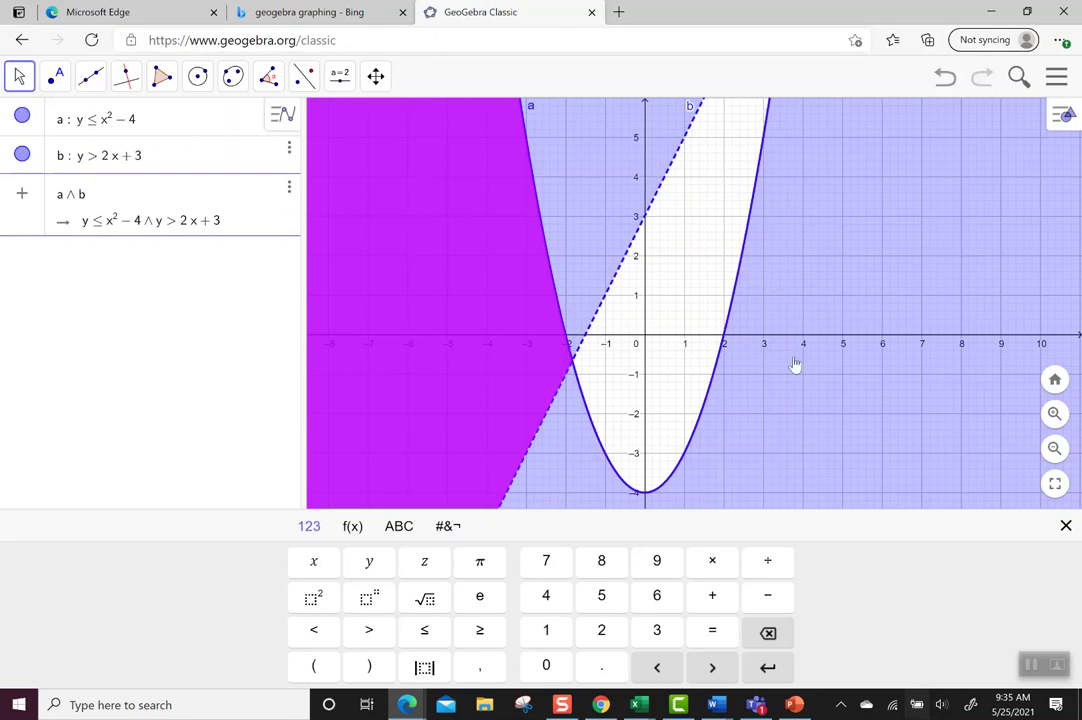
click(22, 114)
click(22, 154)
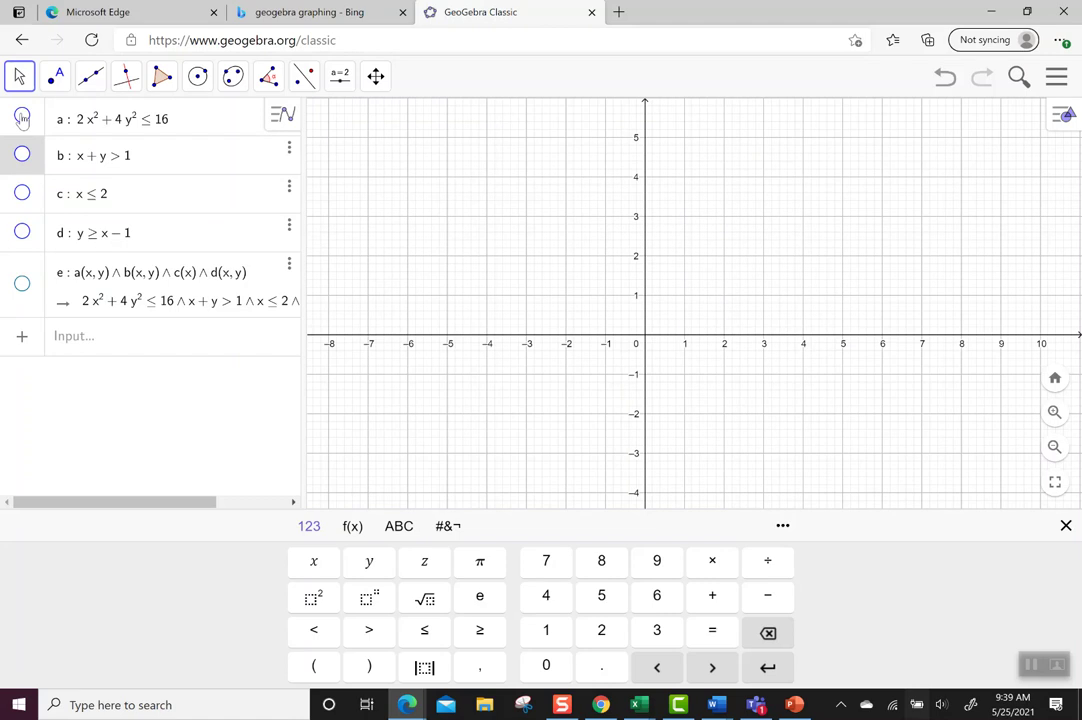
Show the ellipse a and the regions x + y > 1, x ≤ 2 and y ≥ x − 1
click(22, 118)
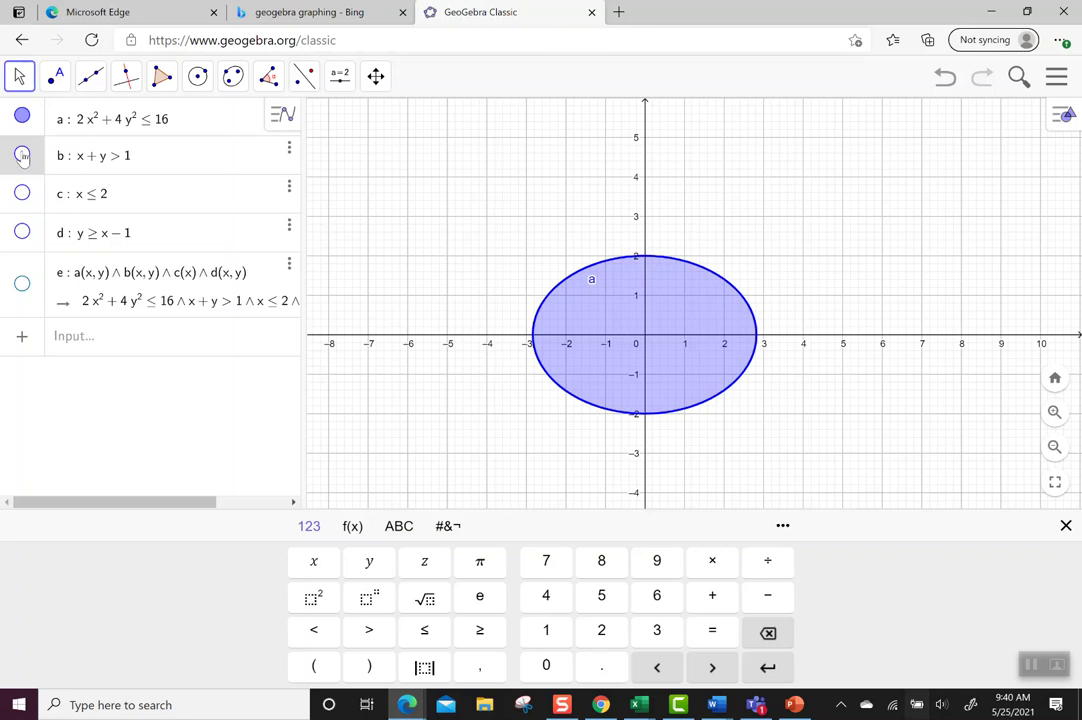
click(22, 155)
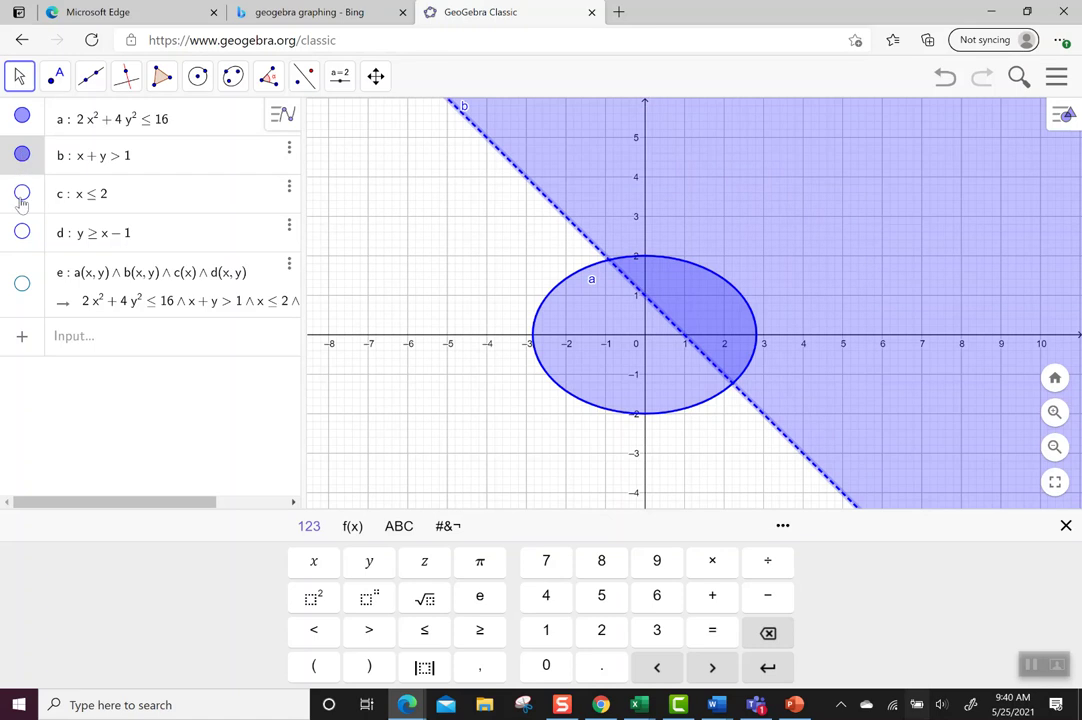
click(22, 194)
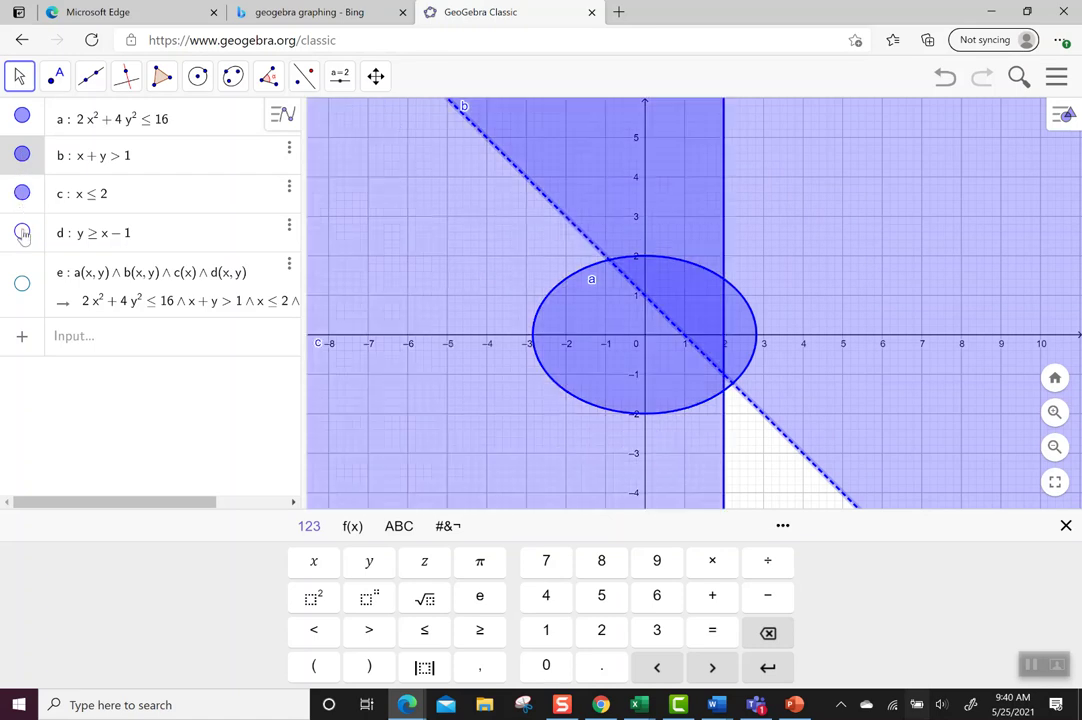
click(22, 232)
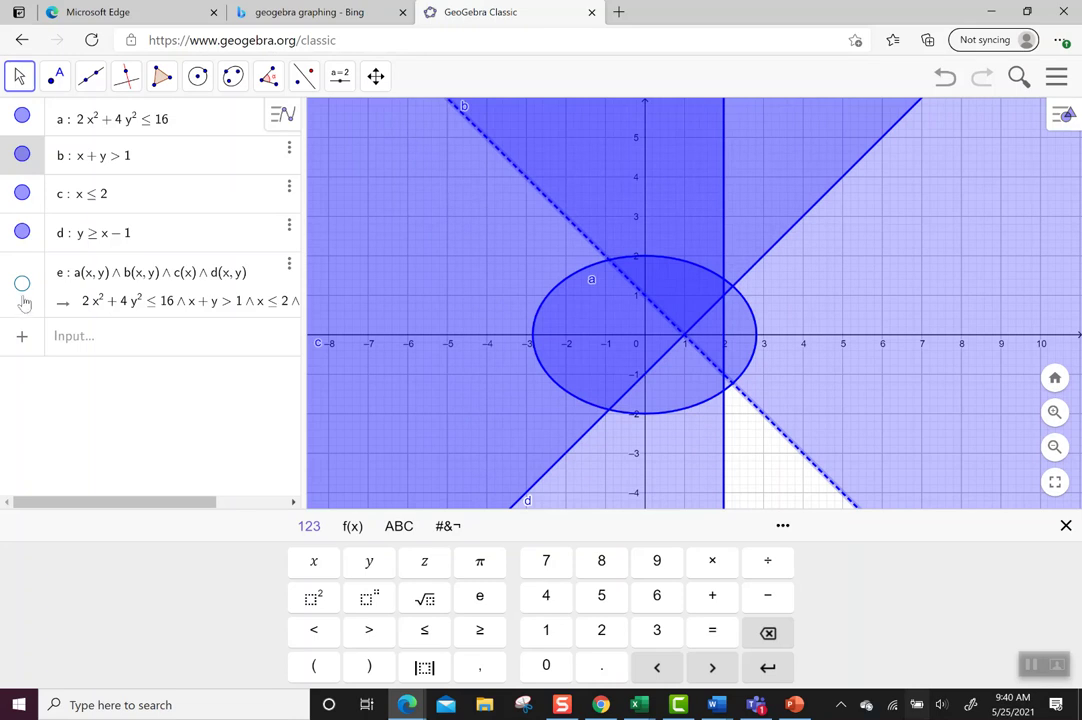
click(287, 265)
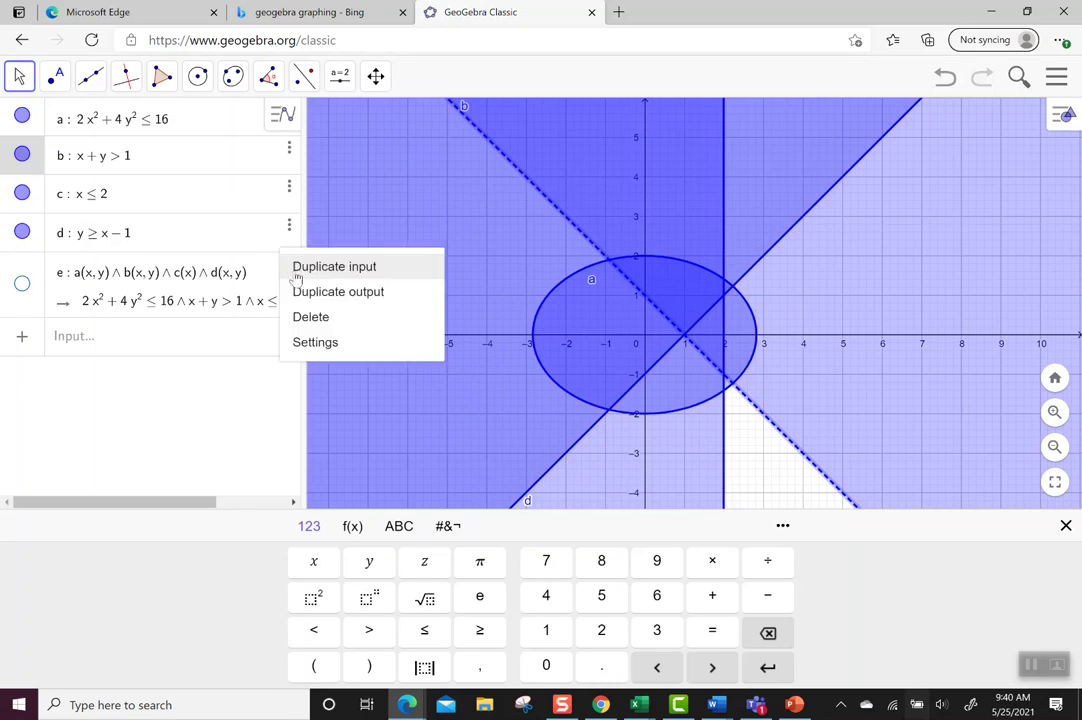
Delete the old combination e and enter a&&b&&c&&d as a new expression
click(309, 316)
click(94, 271)
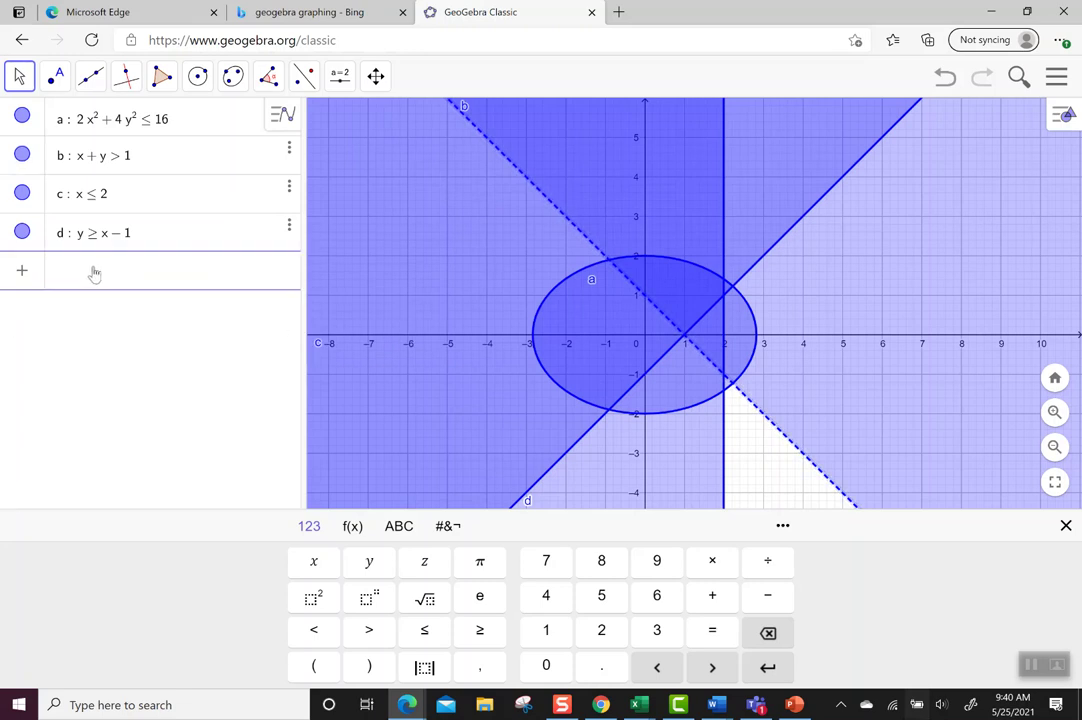
text(a)
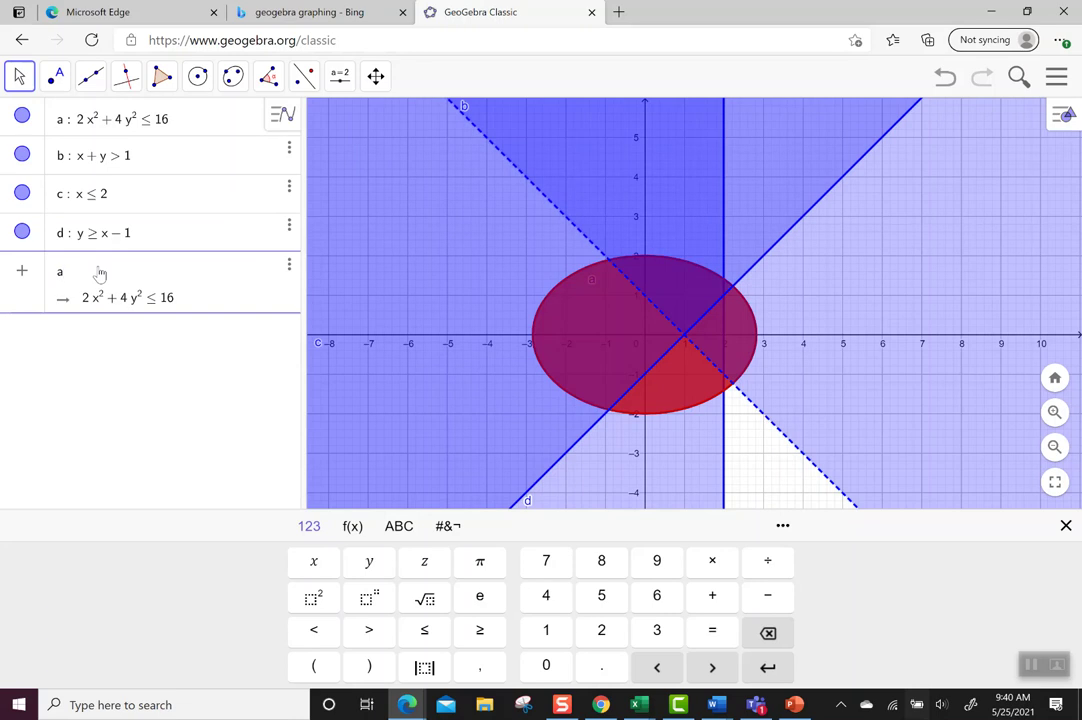
text(&&b)
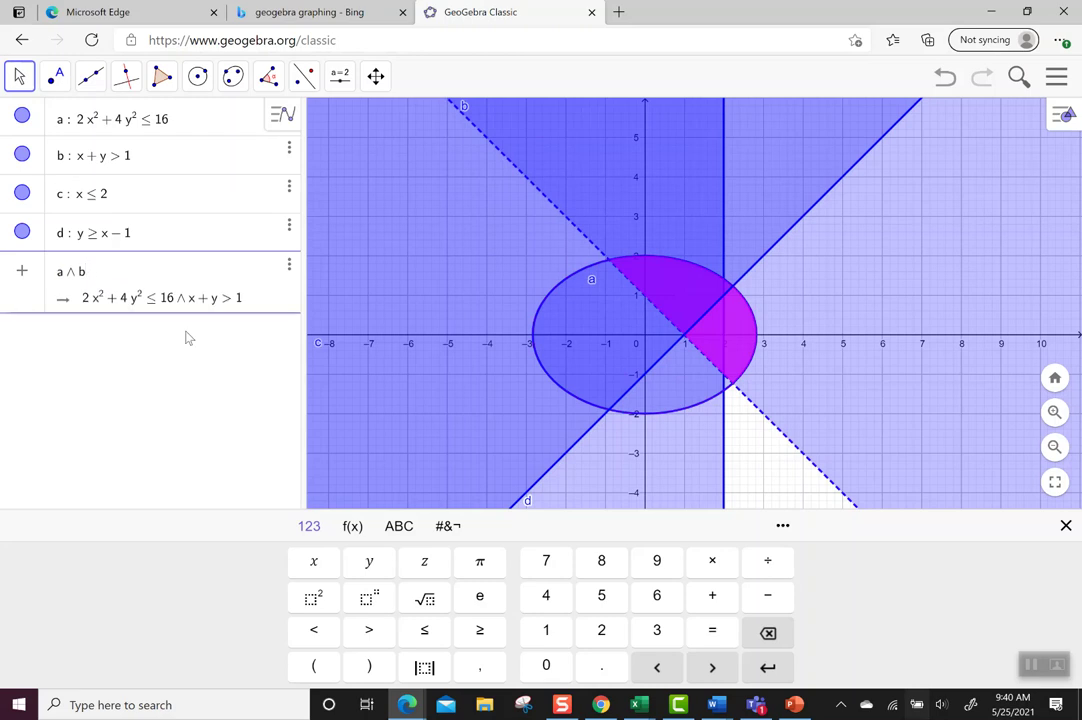
text(&&c&&)
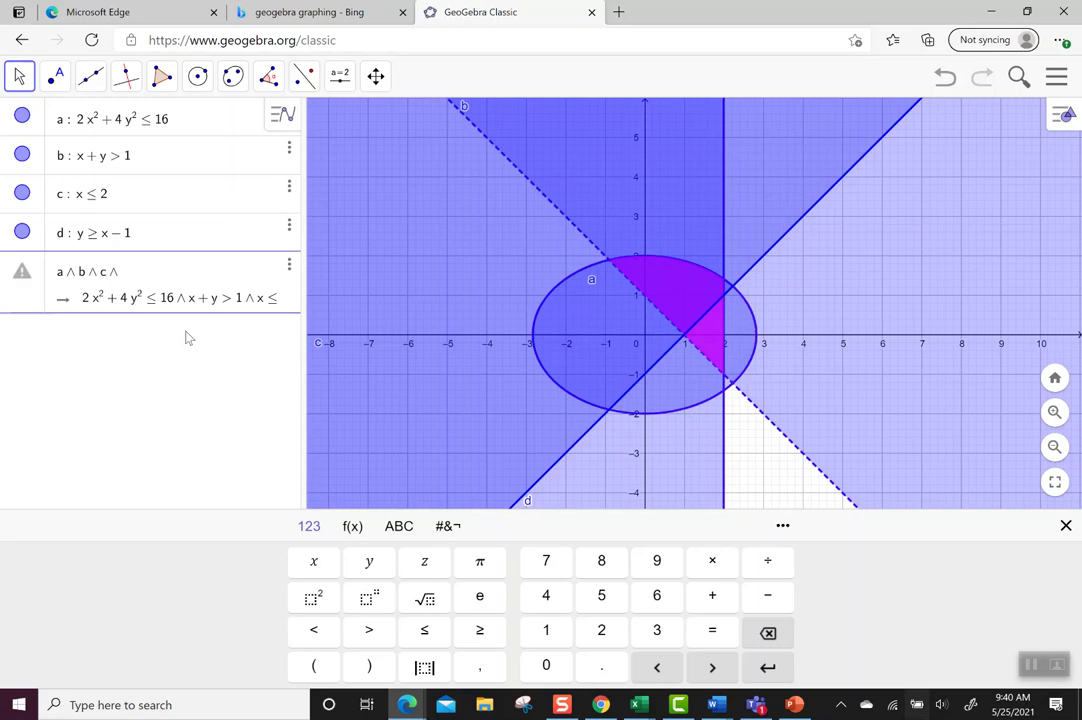
text(d)
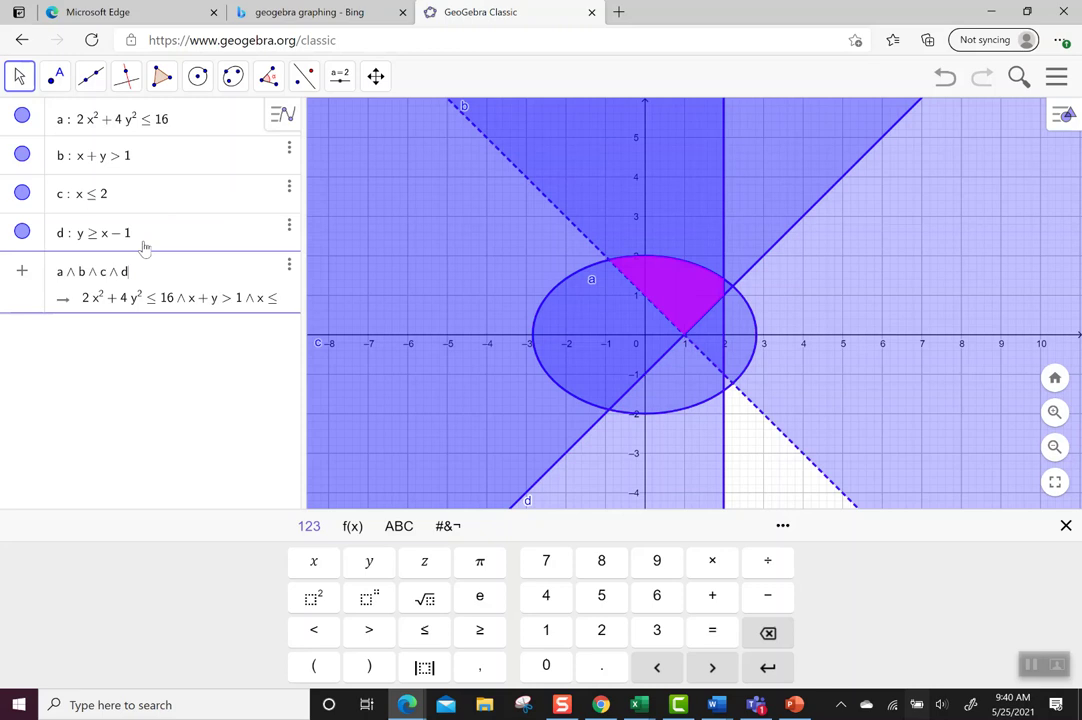
Commit e = a ∧ b ∧ c ∧ d and hide the ellipse, x ≤ 2, y ≥ x − 1 and x + y > 1 regions
click(22, 115)
click(22, 193)
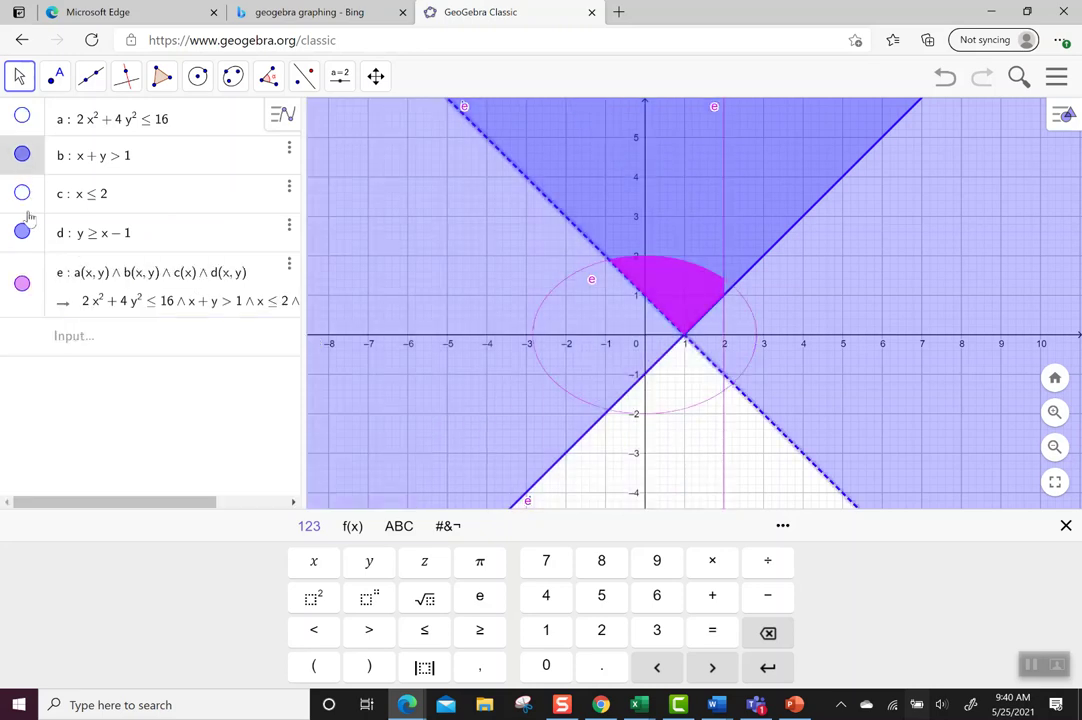
click(23, 232)
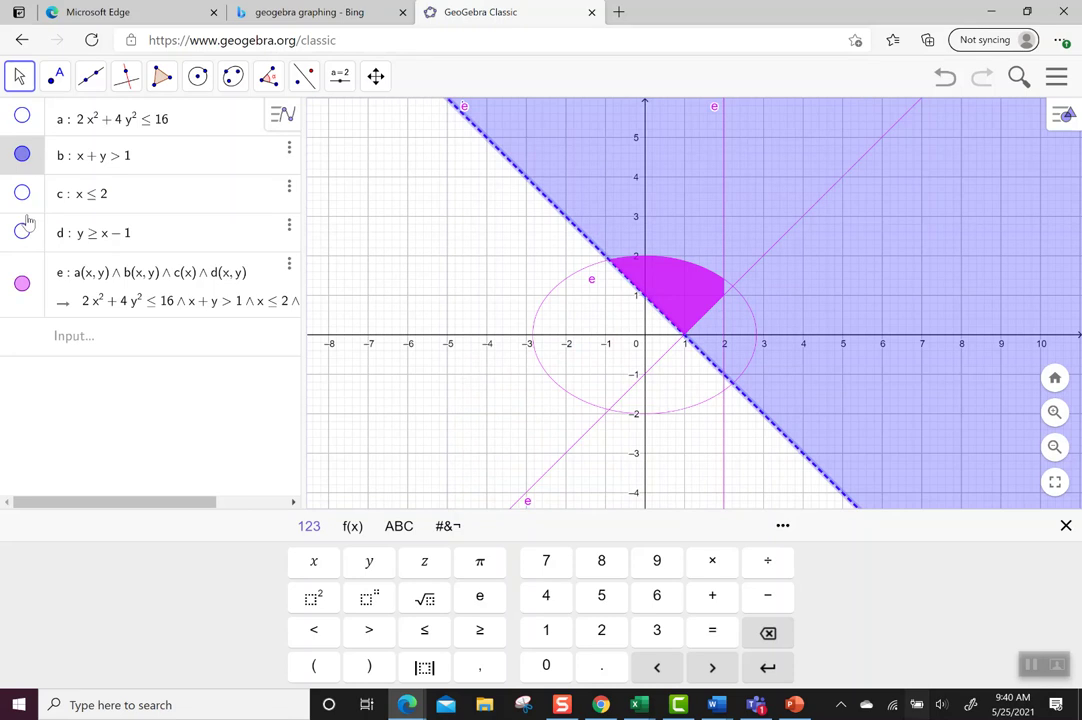
click(22, 154)
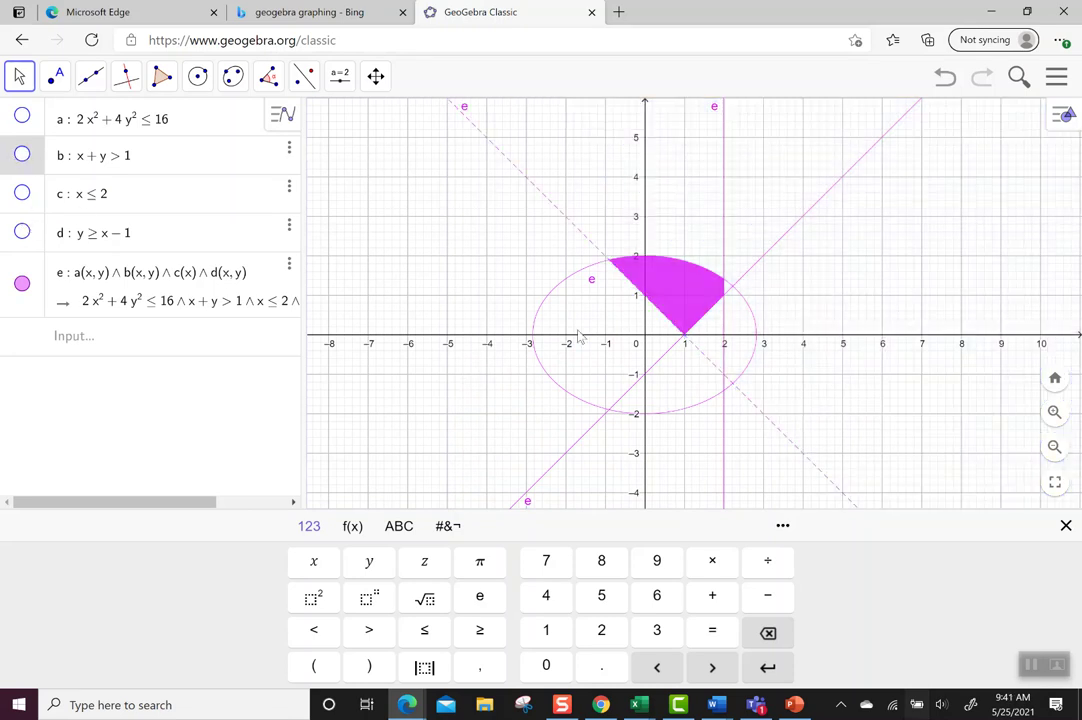